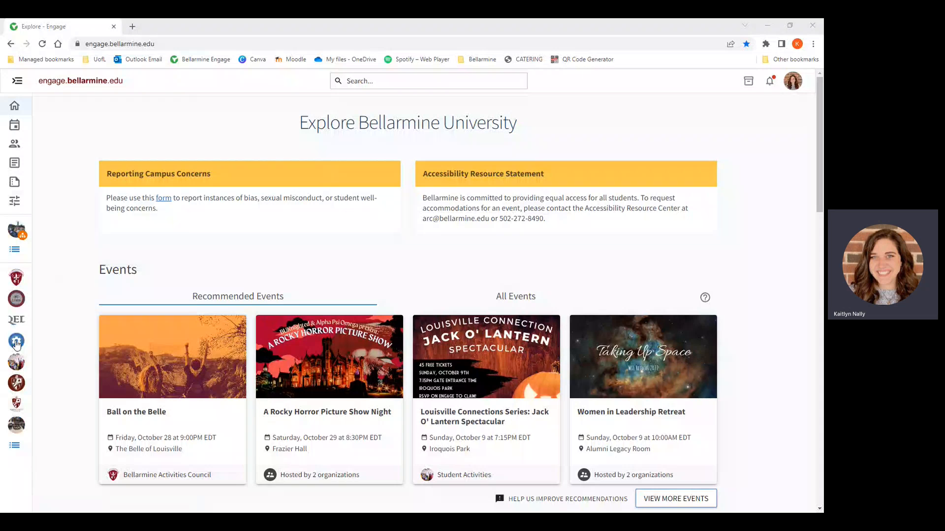
Step: Open the roster of the New Student & Family Programs organization
left_click(17, 343)
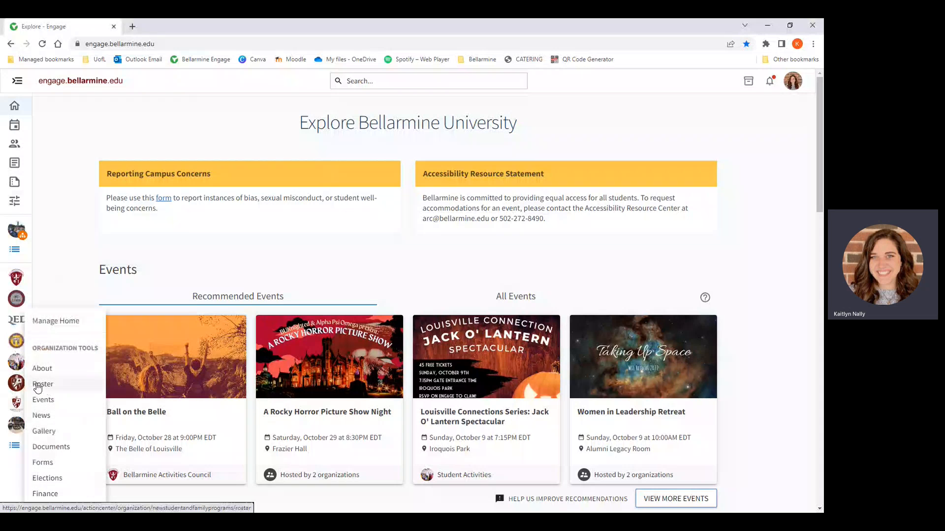
left_click(59, 387)
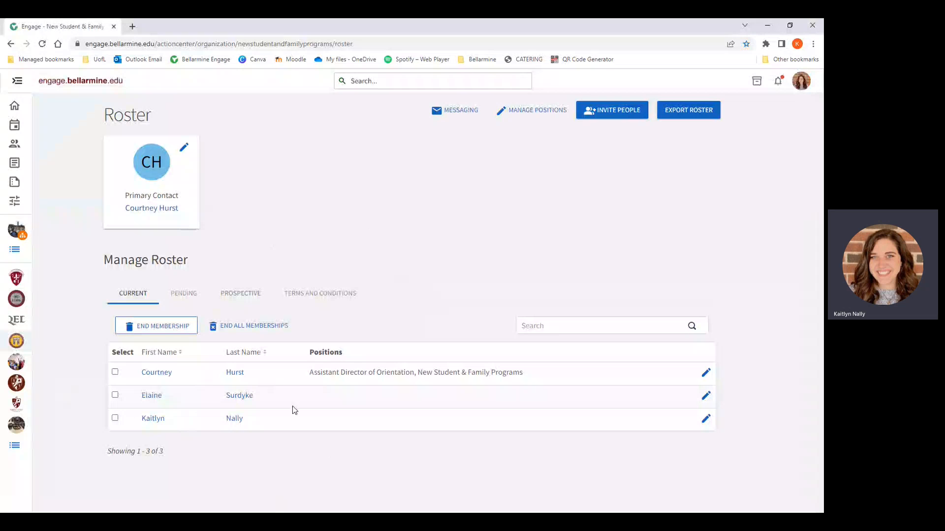
left_click_drag(309, 372, 454, 386)
left_click(480, 373)
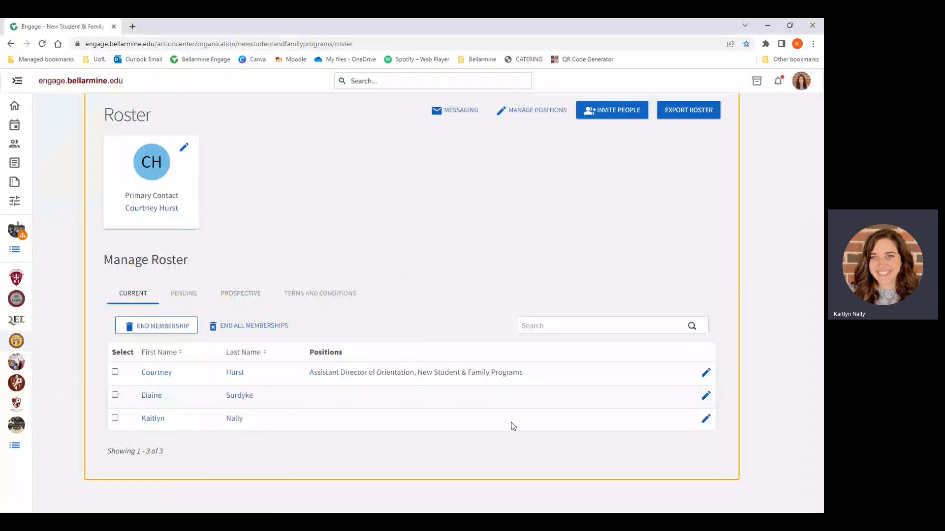
left_click(49, 397)
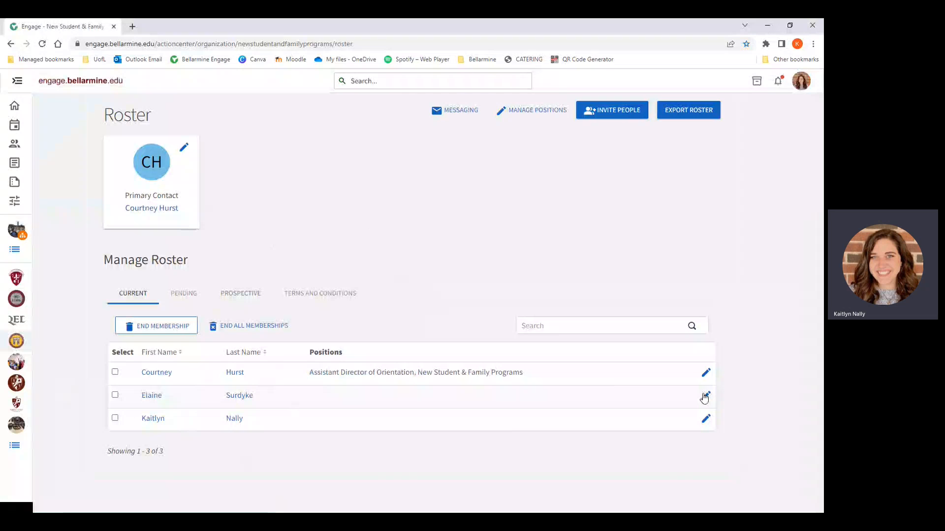
Step: Assign the Parent & Family Student Coordinator position to the second member on the roster and save it
left_click(705, 396)
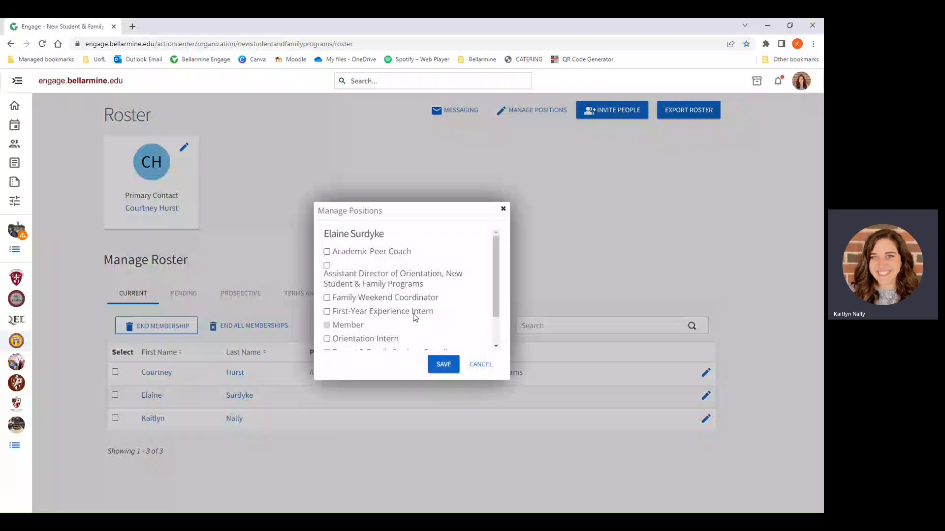
scroll(411, 317, "down", 1)
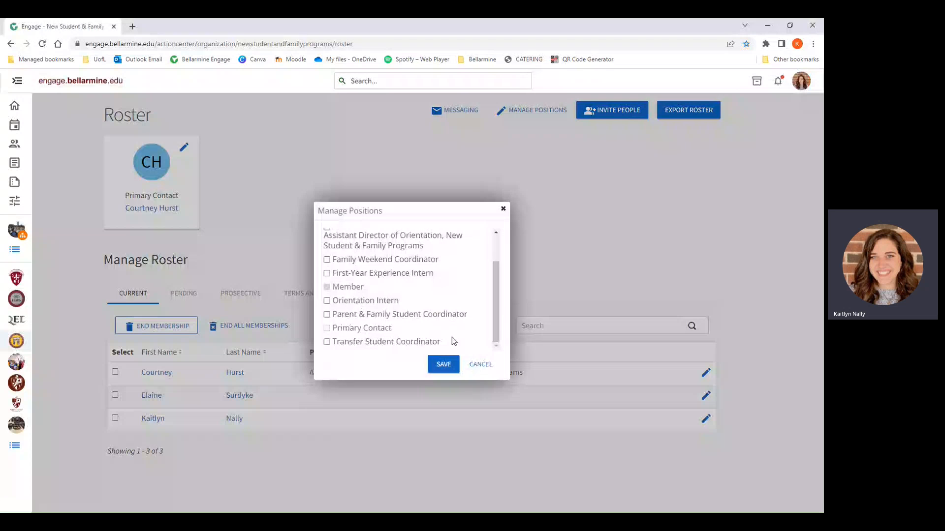
left_click(443, 317)
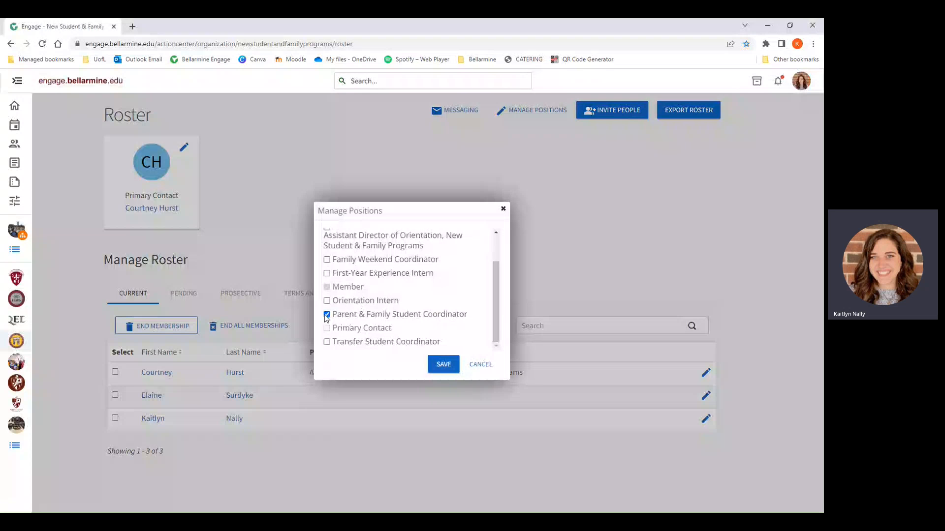
left_click(444, 365)
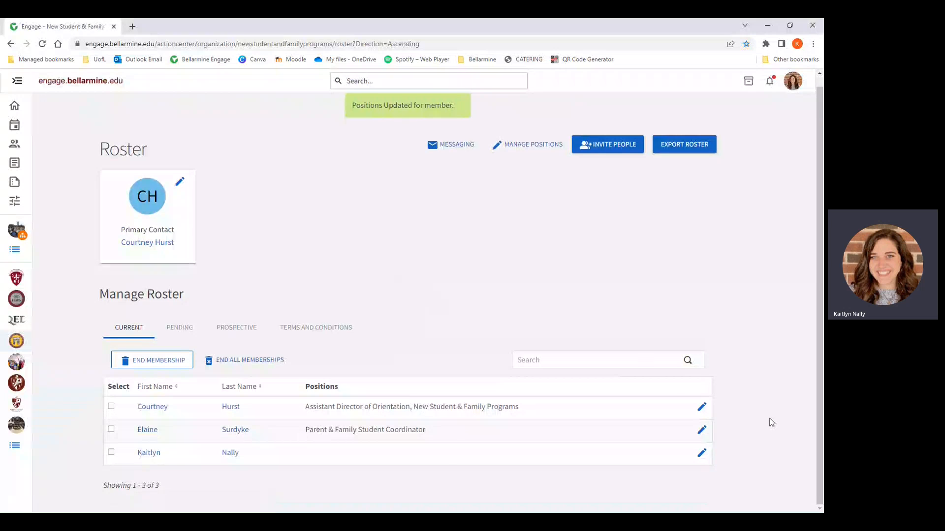
Step: Remove the Parent & Family Student Coordinator position from the second roster member and save the change
left_click(696, 431)
scroll(387, 335, "down", 1)
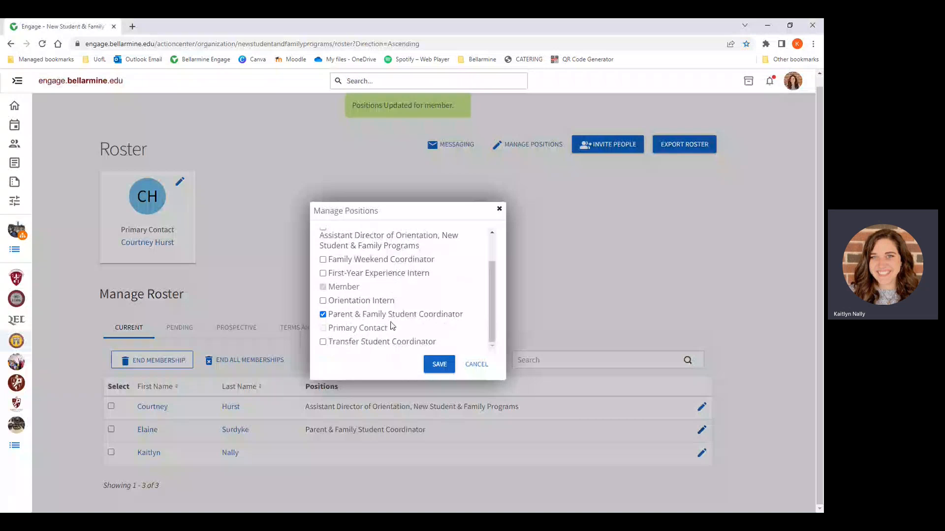
left_click(323, 314)
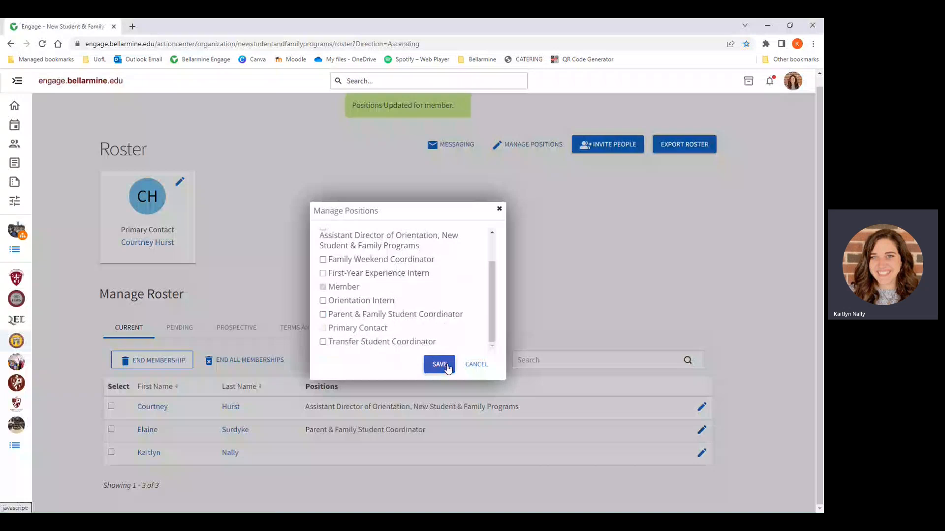
left_click(446, 367)
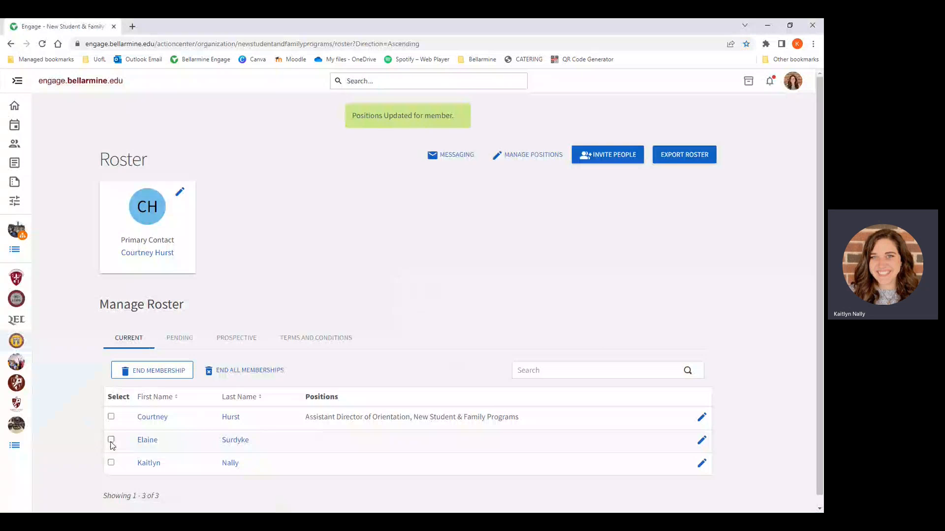
left_click(111, 464)
left_click(111, 463)
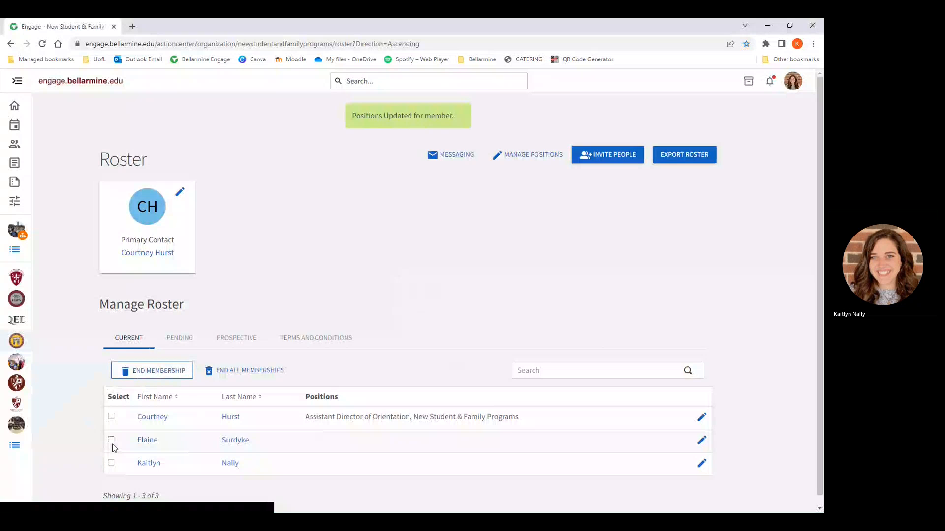
Step: Start inviting people to the organization and add two school e-mail addresses, one per line, to the invitation list
left_click(622, 158)
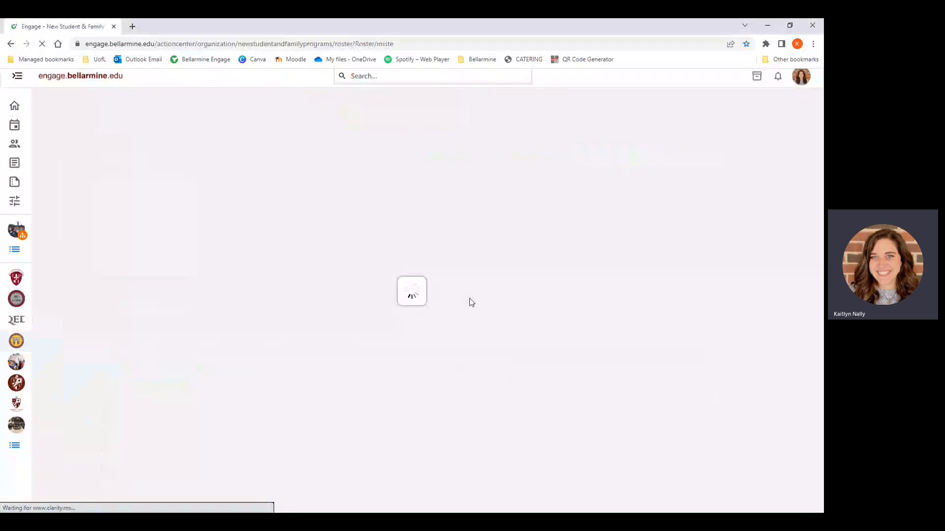
left_click(142, 237)
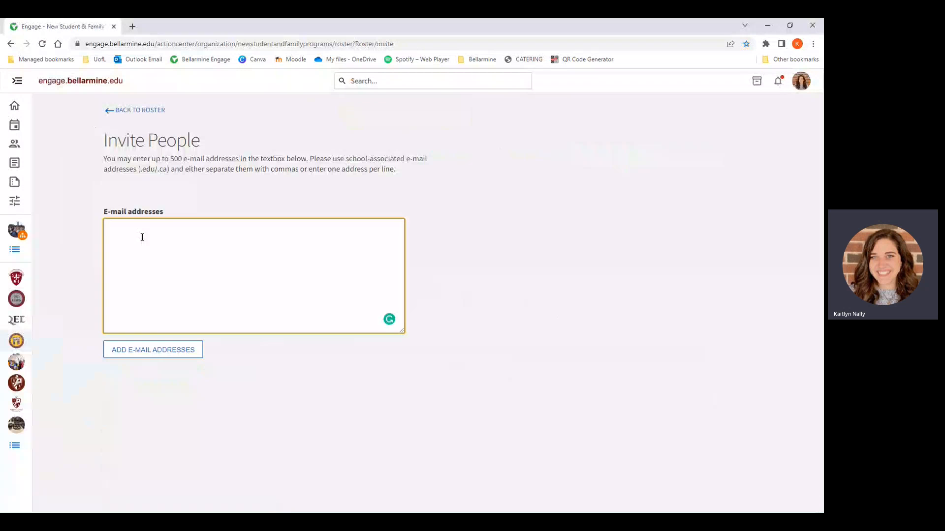
key("Return")
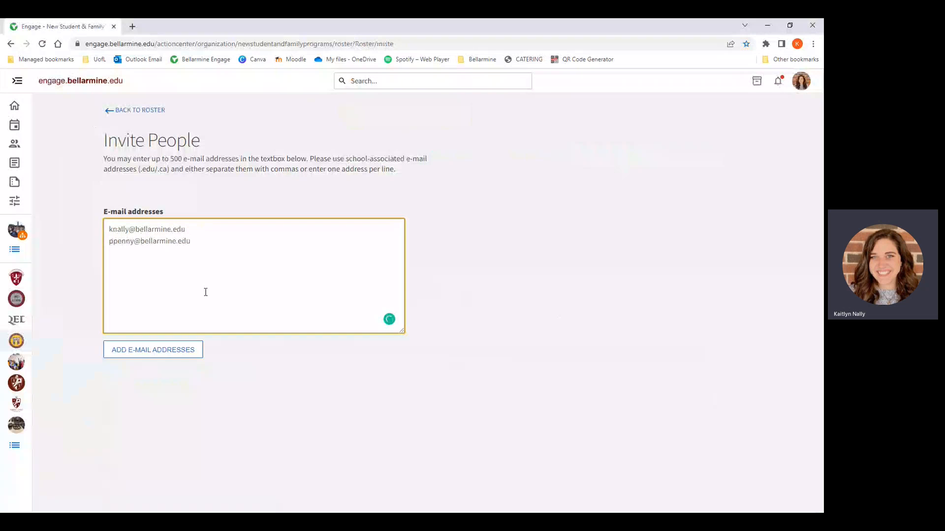
left_click(171, 353)
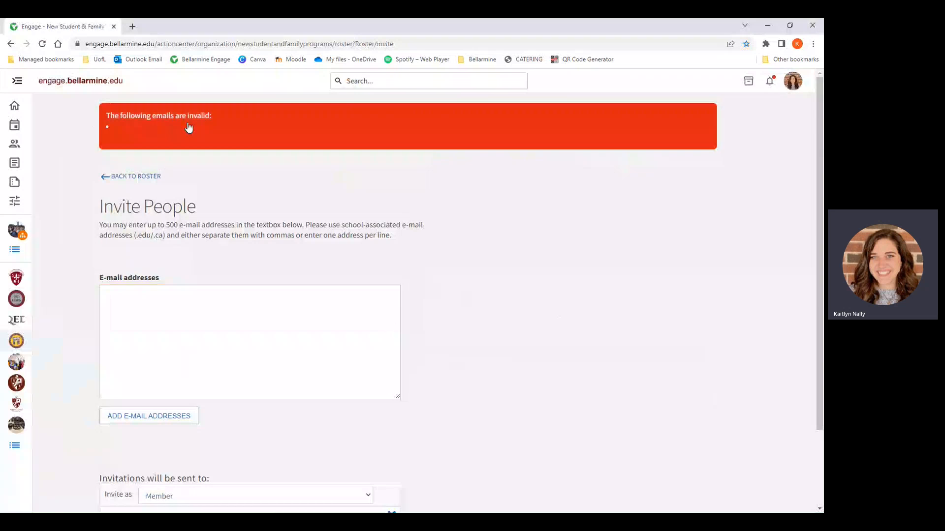
scroll(245, 336, "down", 2)
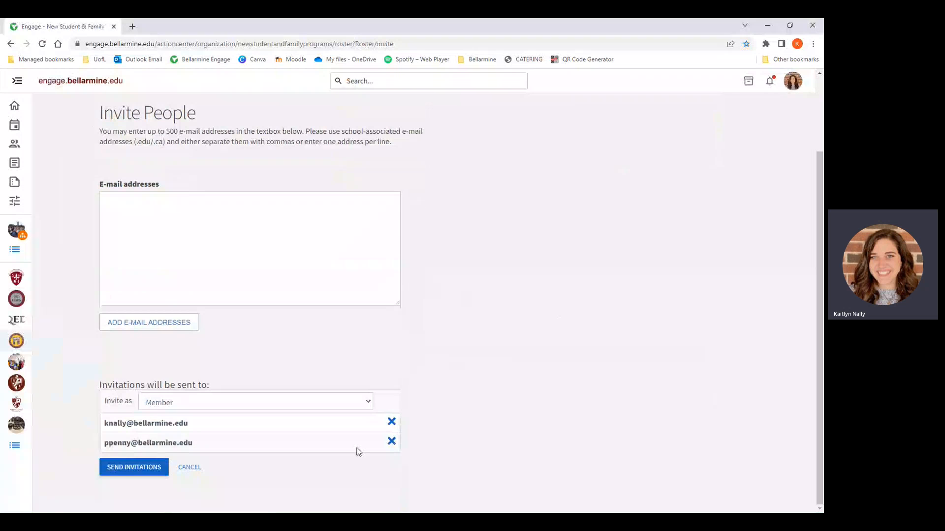
Step: Try Orientation Intern as the position for the invited people, and return to the roster without sending the invitations
left_click(159, 403)
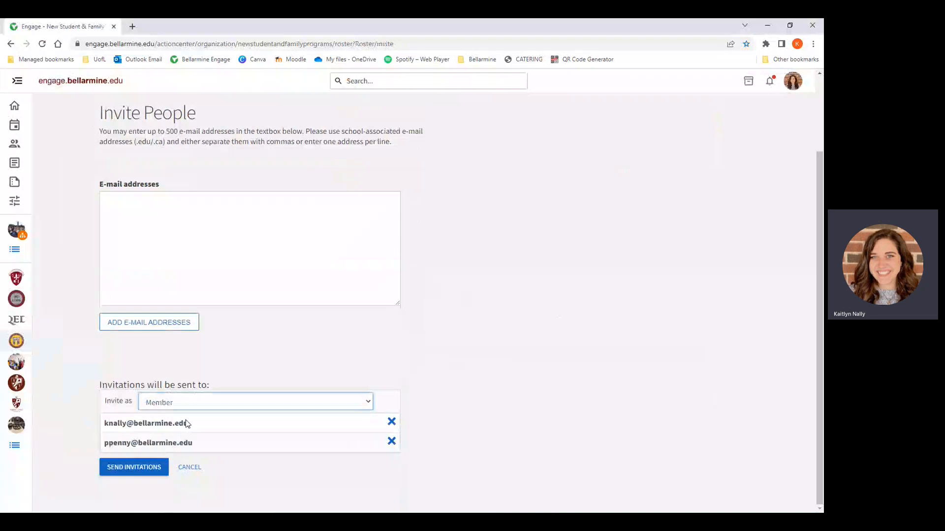
left_click(173, 448)
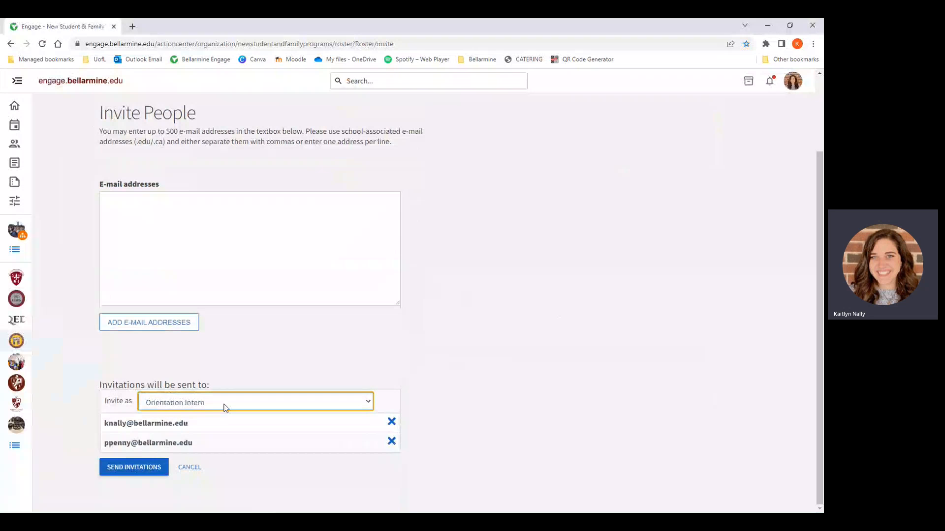
left_click(188, 401)
left_click(188, 415)
left_click(242, 359)
scroll(246, 324, "up", 2)
left_click(127, 175)
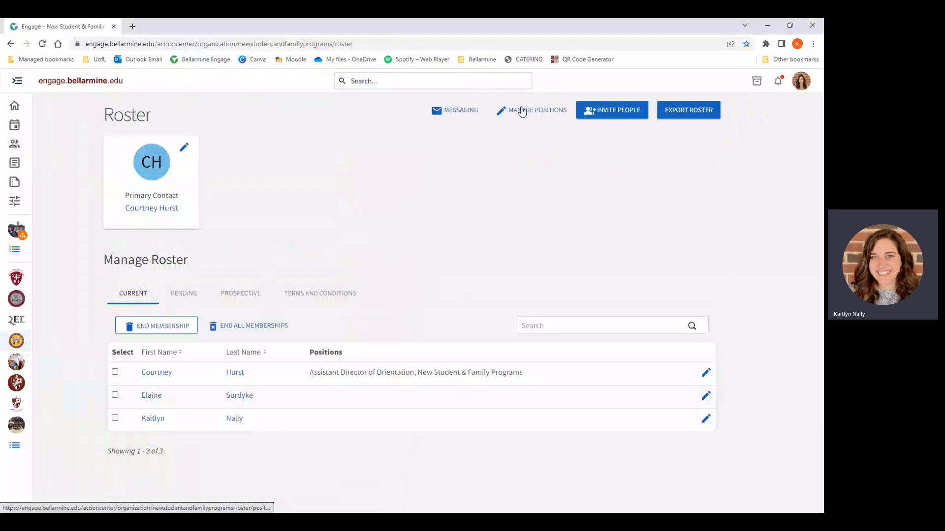
Step: Start a new organization position named President and set its position type to Officer
left_click(536, 112)
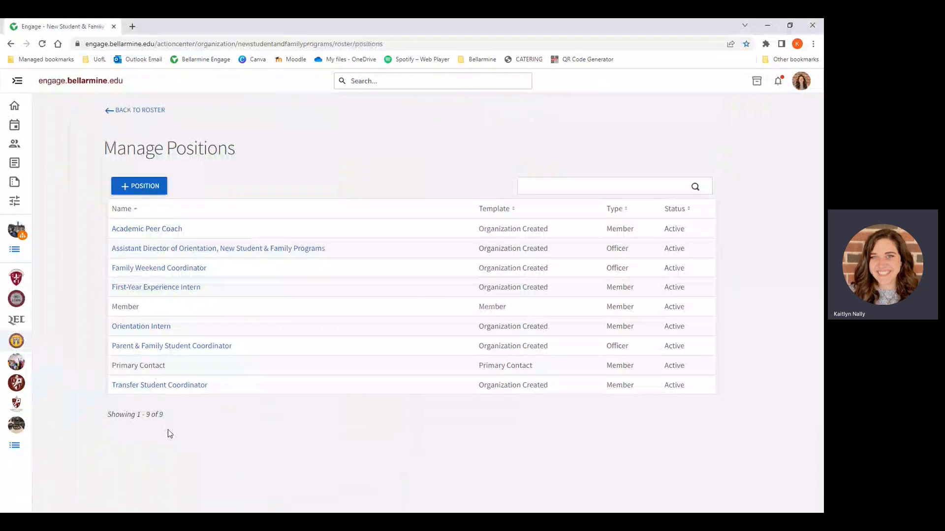
left_click(151, 192)
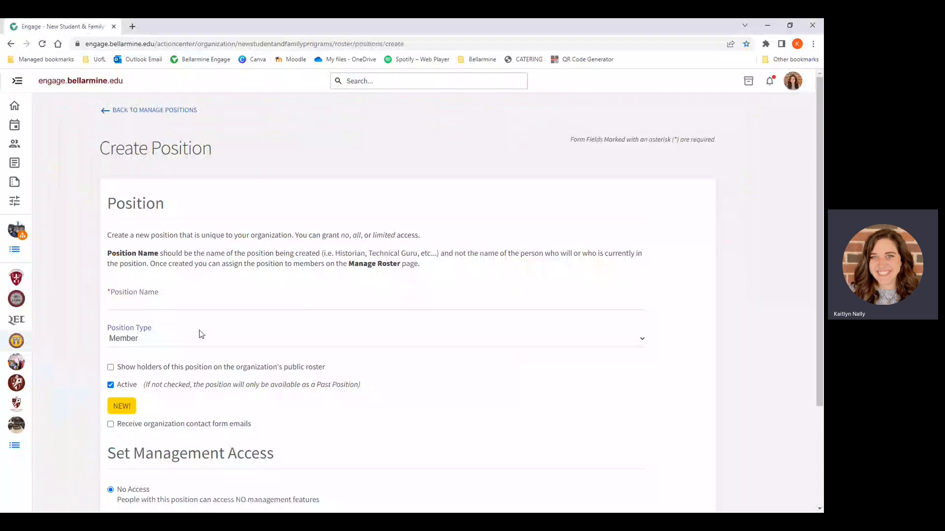
left_click(201, 302)
type("President")
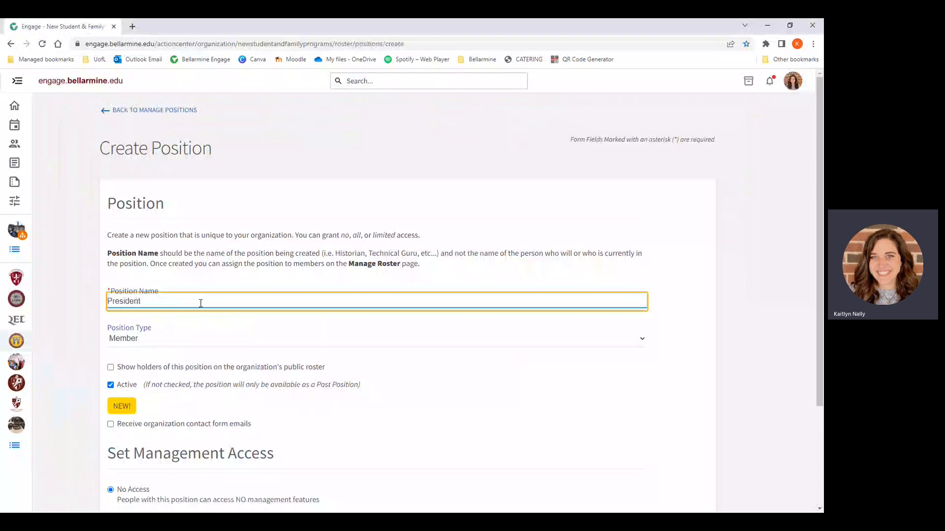
key("Tab")
left_click(145, 360)
left_click(100, 346)
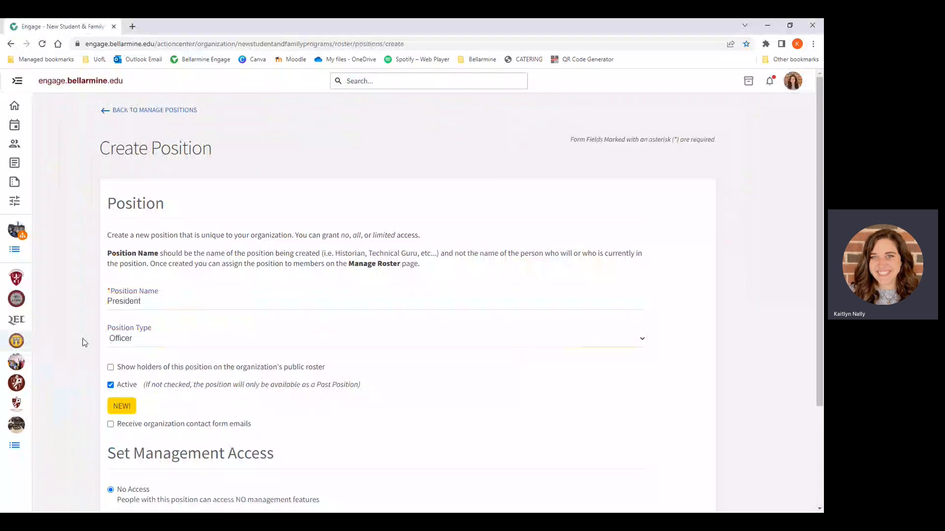
Step: Examine the Active setting and the management access choices for the new President position
scroll(89, 351, "down", 3)
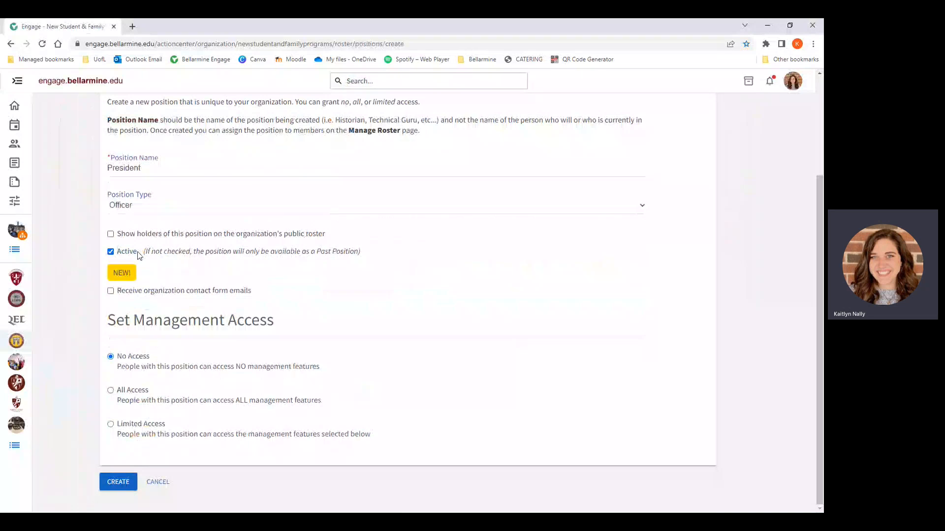
left_click(111, 252)
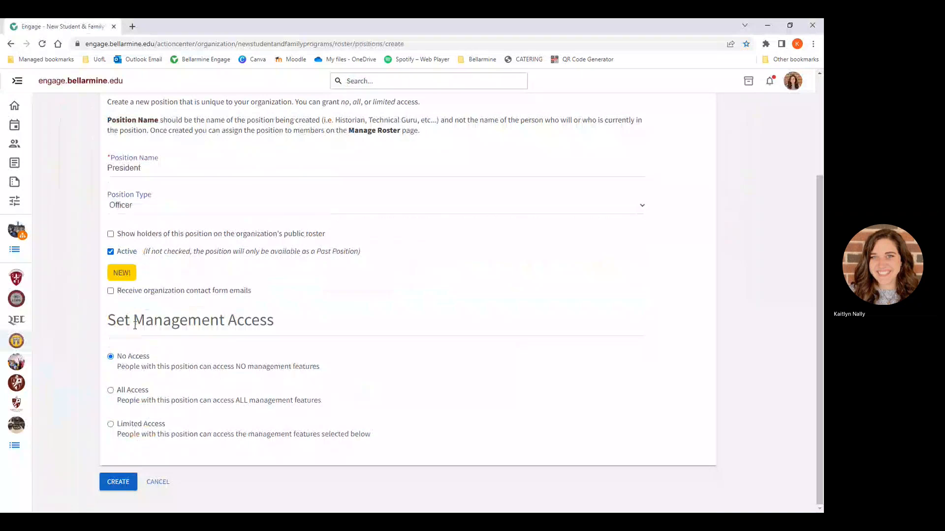
left_click_drag(106, 323, 152, 303)
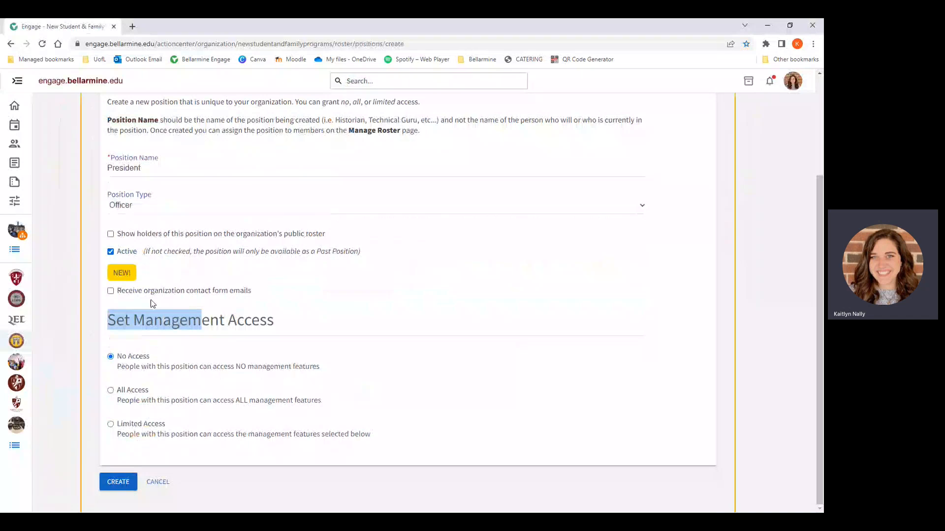
left_click(149, 297)
left_click(149, 297)
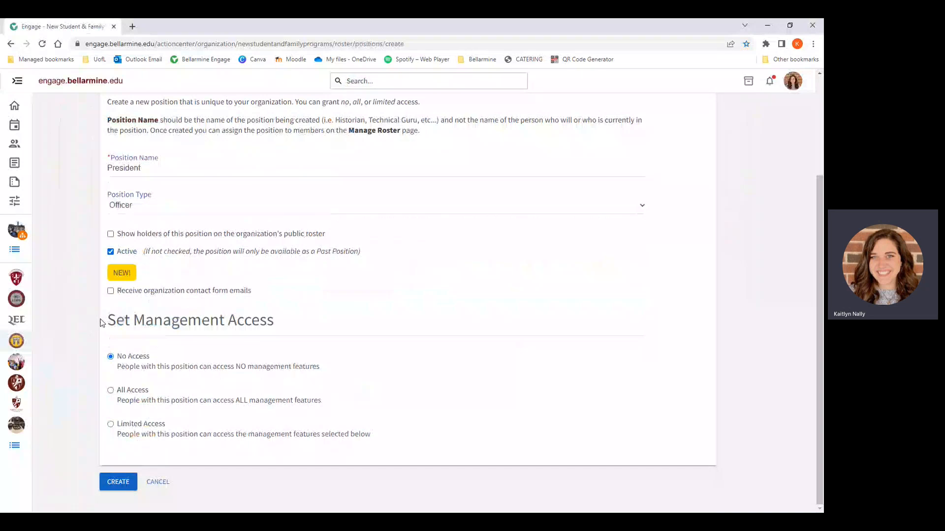
left_click_drag(109, 319, 280, 321)
left_click(294, 325)
left_click_drag(132, 369, 305, 367)
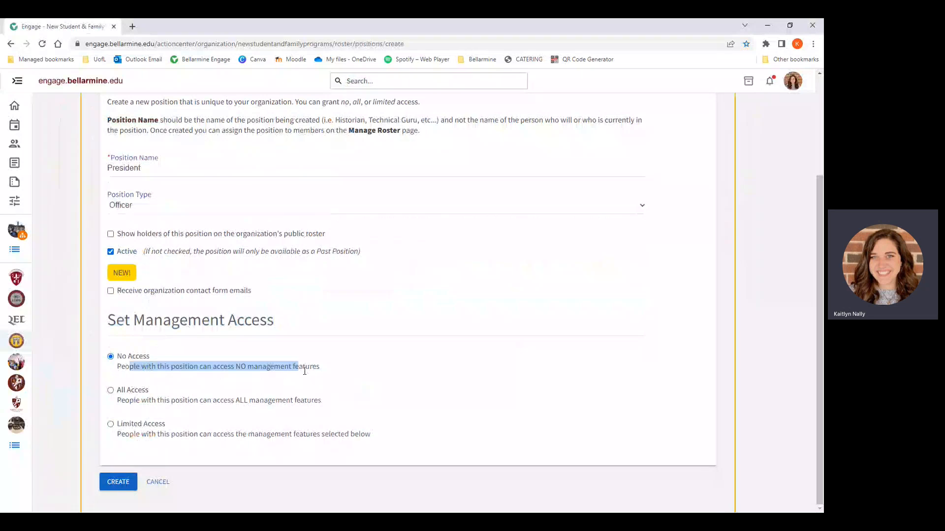
left_click(63, 368)
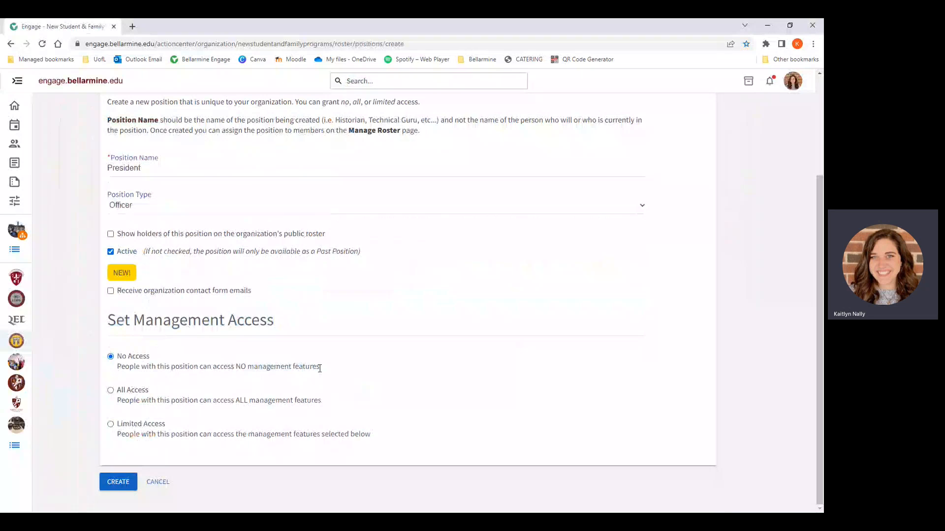
Step: Give the President position Limited Access, with Full access to Documents and Finance
left_click(122, 397)
left_click(113, 424)
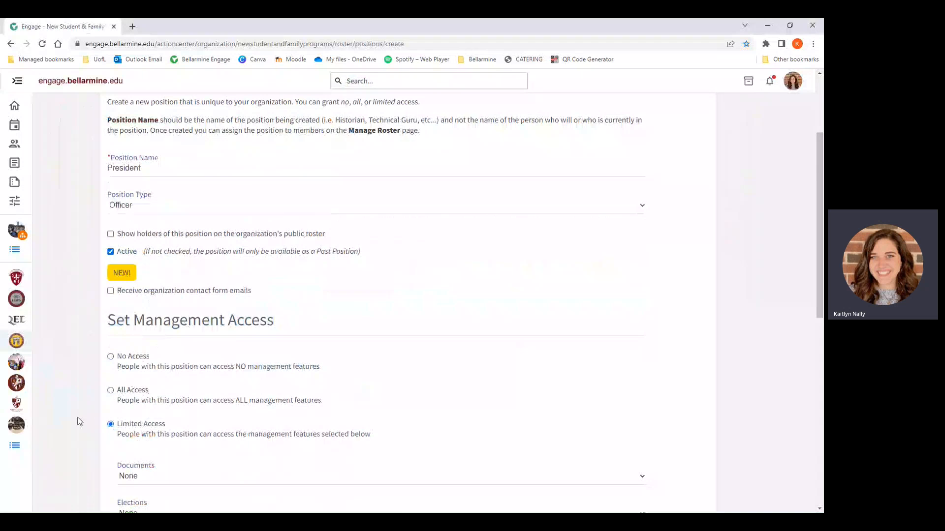
scroll(78, 421, "down", 4)
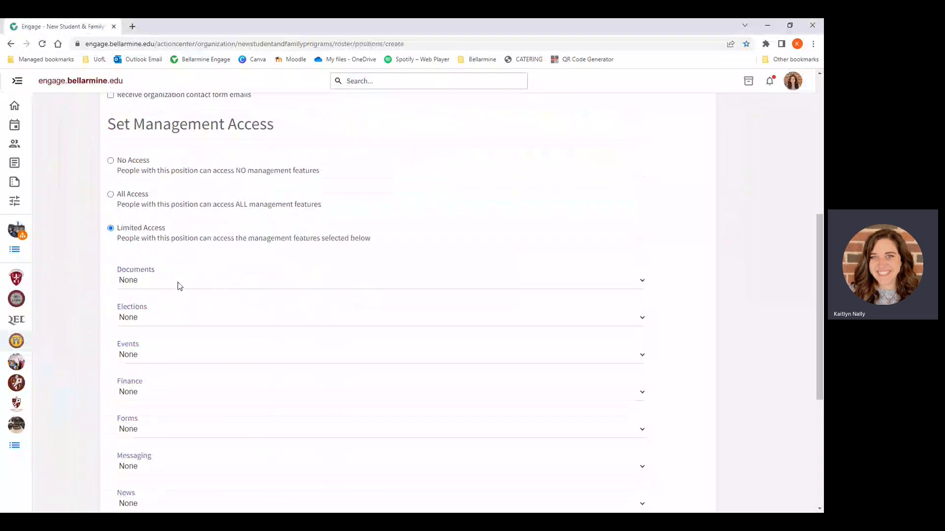
left_click(180, 279)
left_click(129, 306)
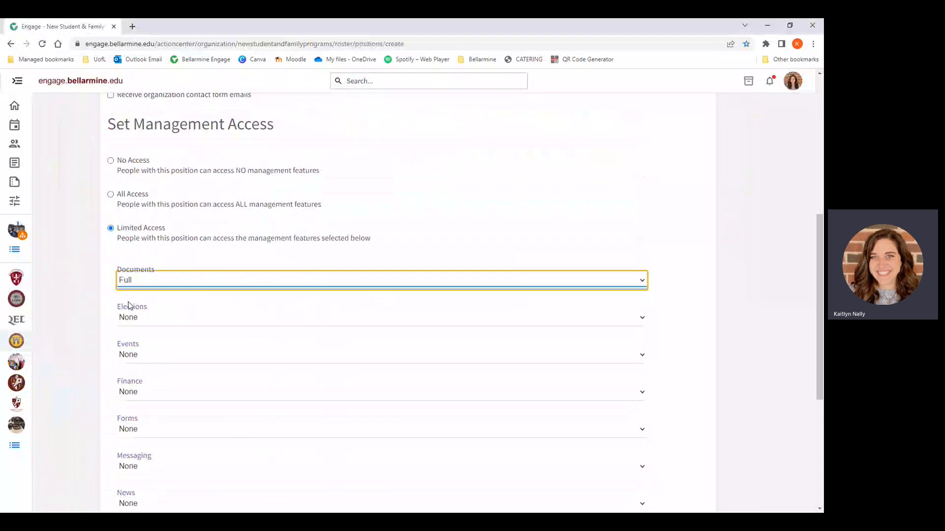
left_click(99, 293)
left_click(164, 394)
left_click(143, 430)
left_click(90, 415)
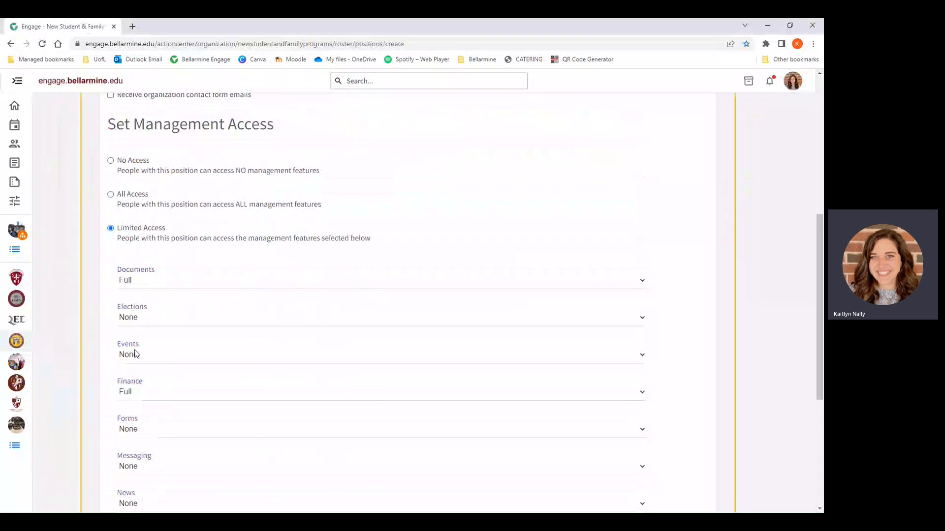
Step: Set the President position's Forms access to View
scroll(138, 354, "down", 1)
scroll(150, 365, "down", 2)
left_click(152, 286)
left_click(138, 312)
left_click(140, 287)
left_click(131, 307)
left_click(94, 305)
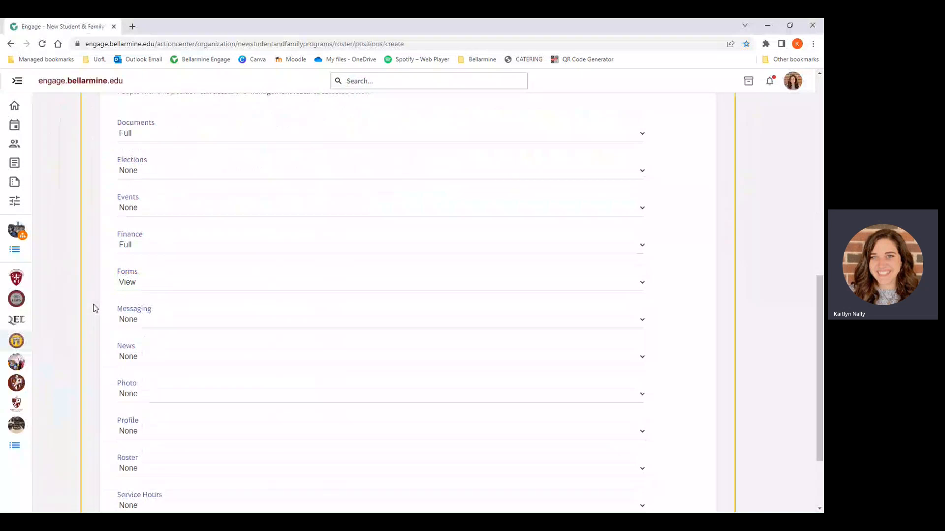
scroll(162, 374, "down", 2)
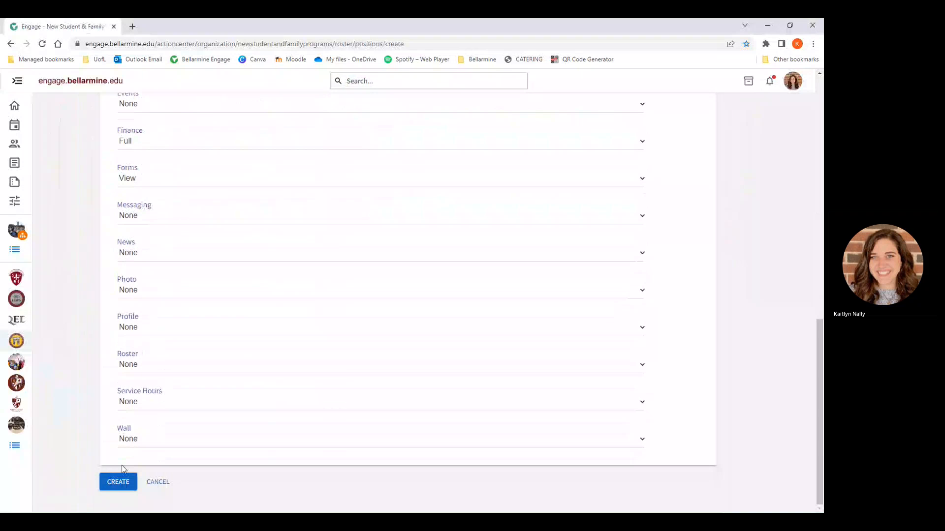
Step: Create the President position with the chosen access settings and return to the organization's roster
left_click(123, 482)
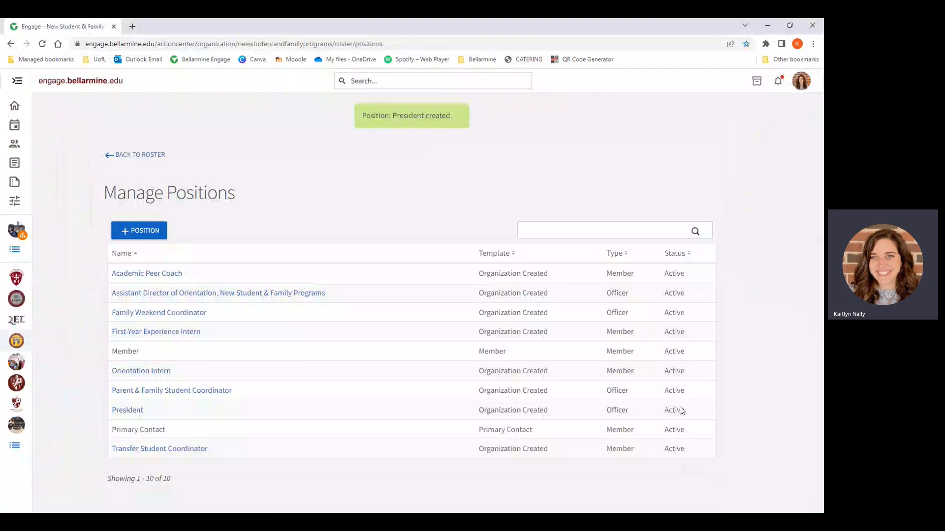
left_click(154, 156)
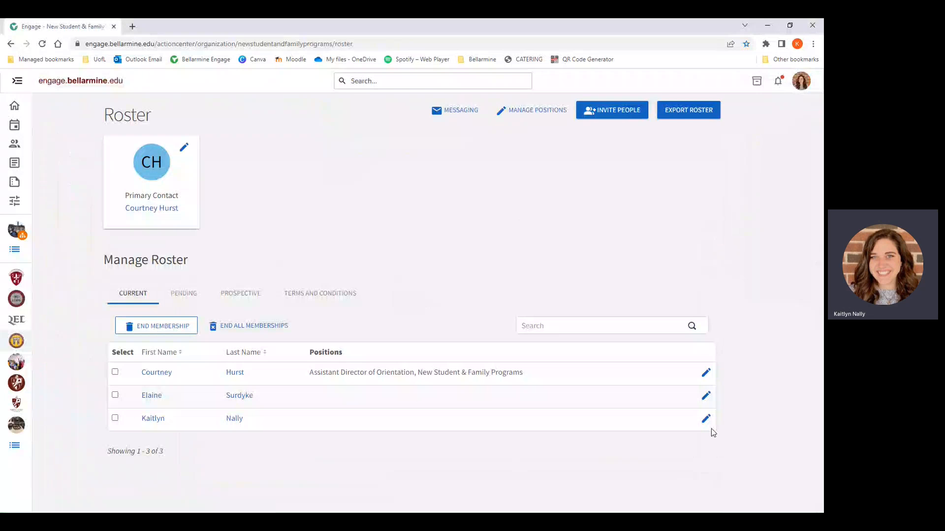
Step: Mark the President position for the last member on the current roster and cancel without saving
left_click(707, 420)
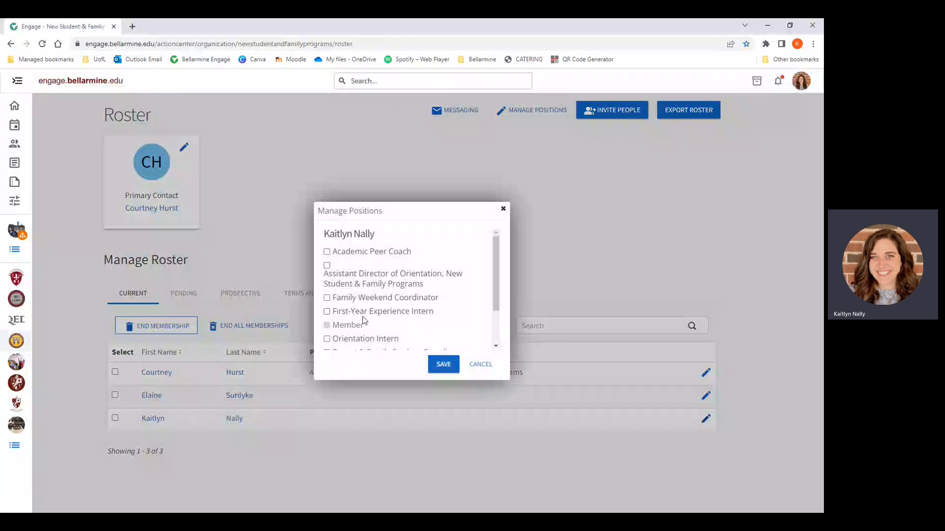
scroll(354, 325, "down", 1)
left_click(351, 316)
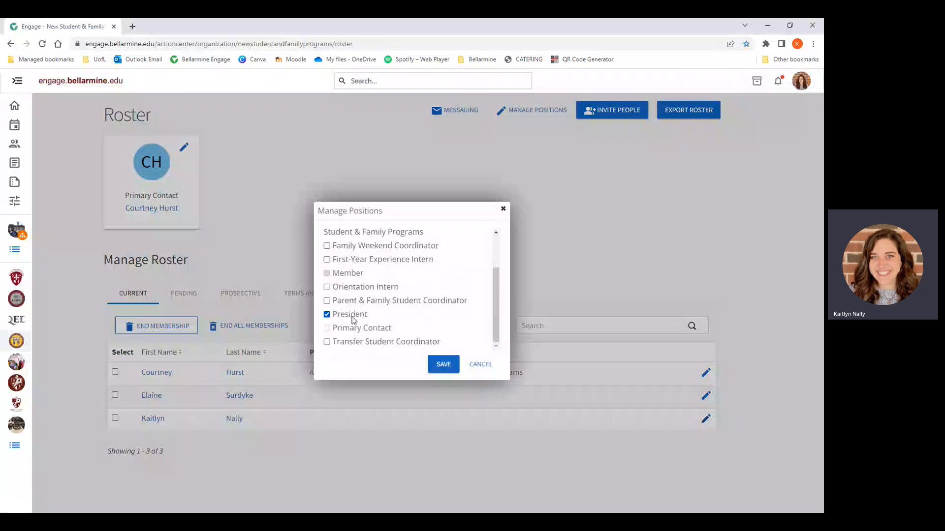
left_click(481, 366)
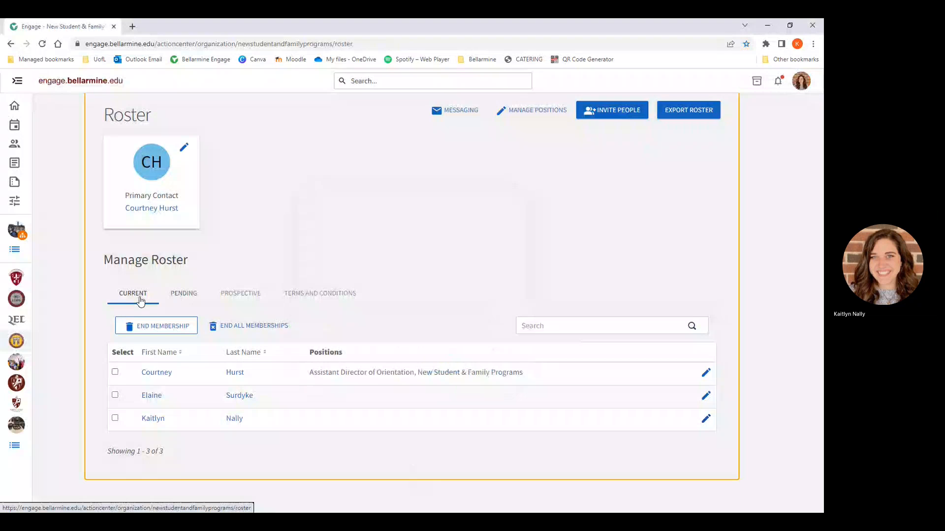
Step: Review the roster's list of pending members and its list of prospective members
left_click(176, 296)
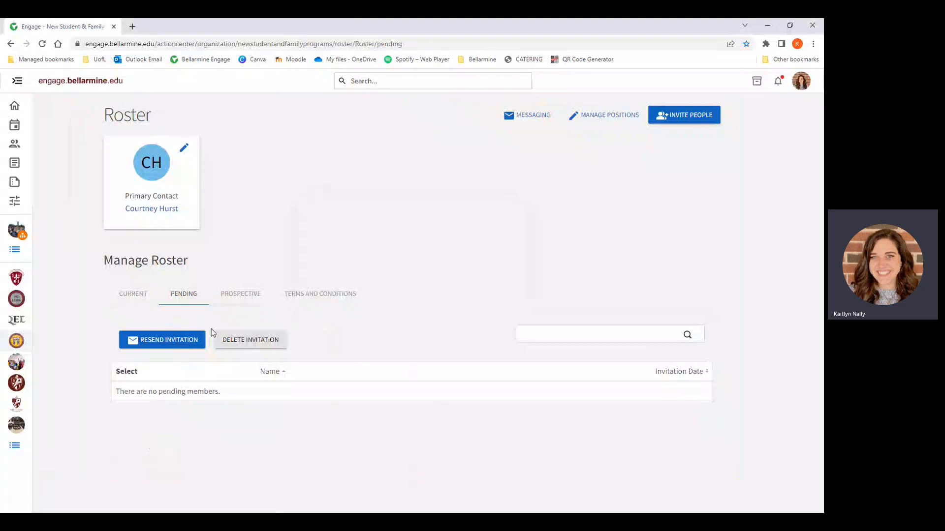
left_click(119, 416)
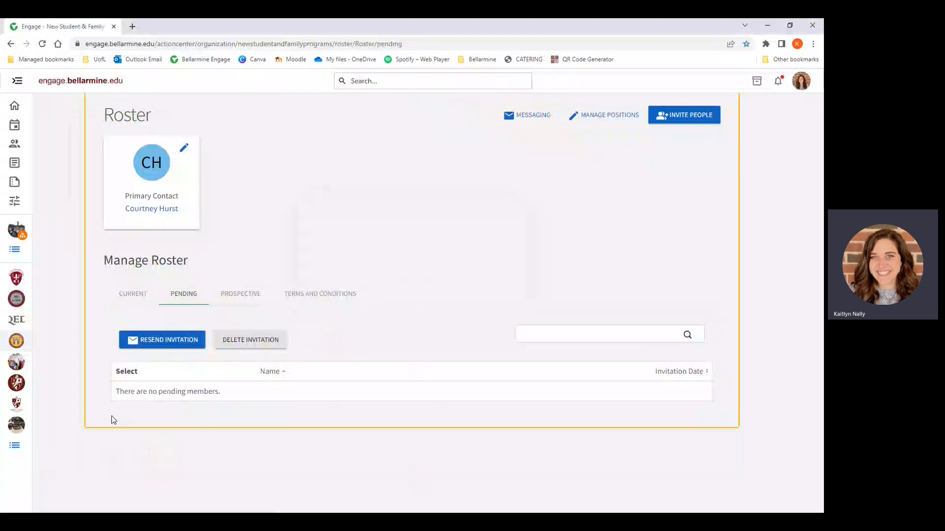
left_click(72, 318)
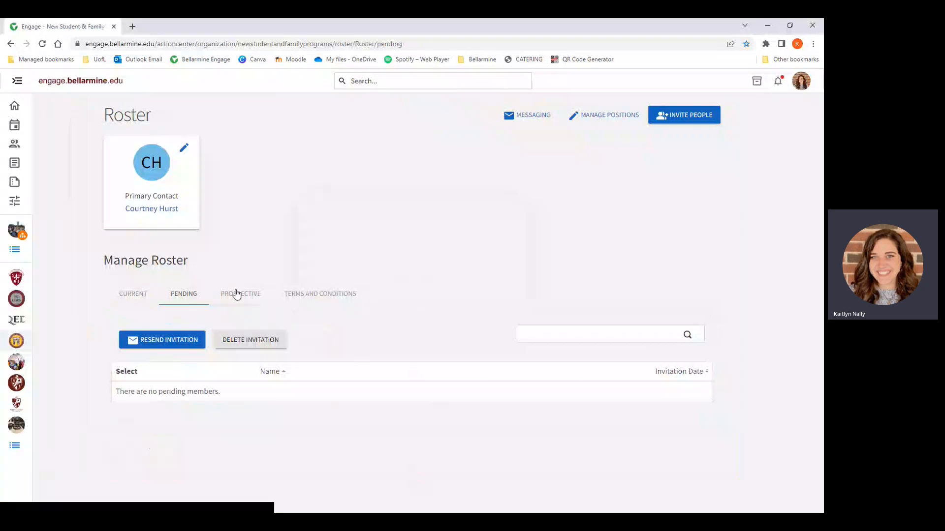
left_click(243, 296)
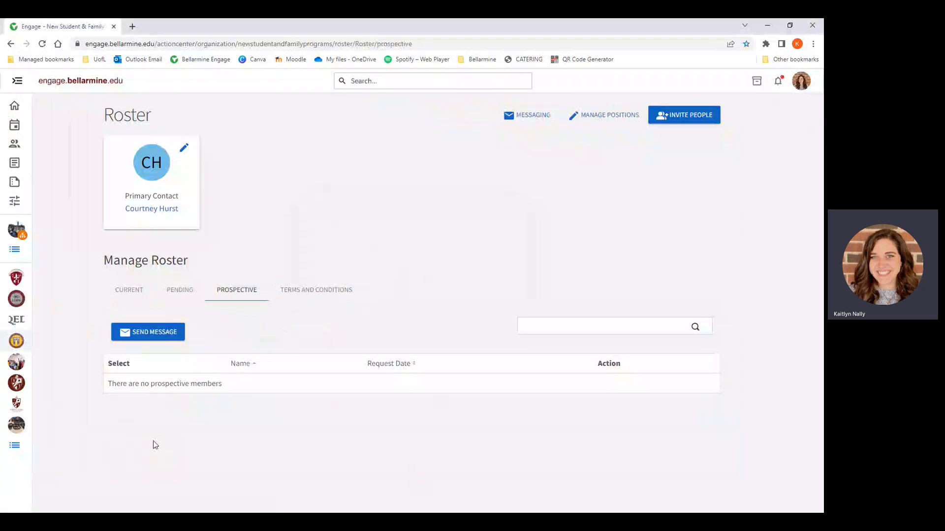
left_click(118, 383)
triple_click(117, 383)
left_click(151, 389)
Step: Examine the Primary Contact card above the roster, highlighting its label
left_click_drag(129, 193, 184, 199)
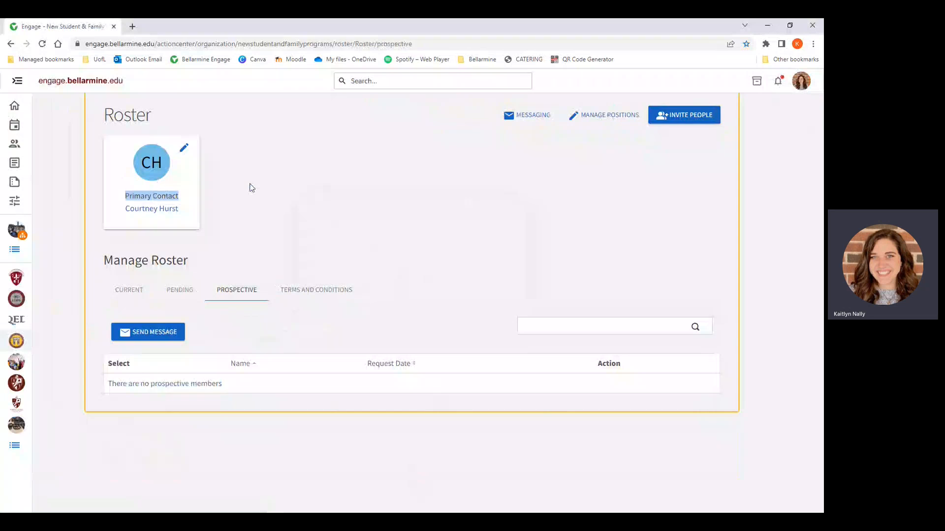
left_click(226, 182)
left_click(75, 187)
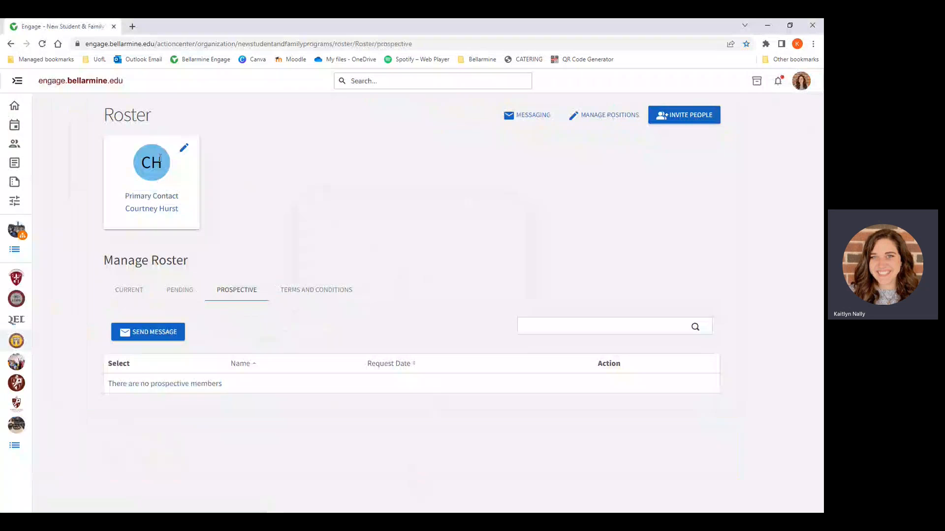